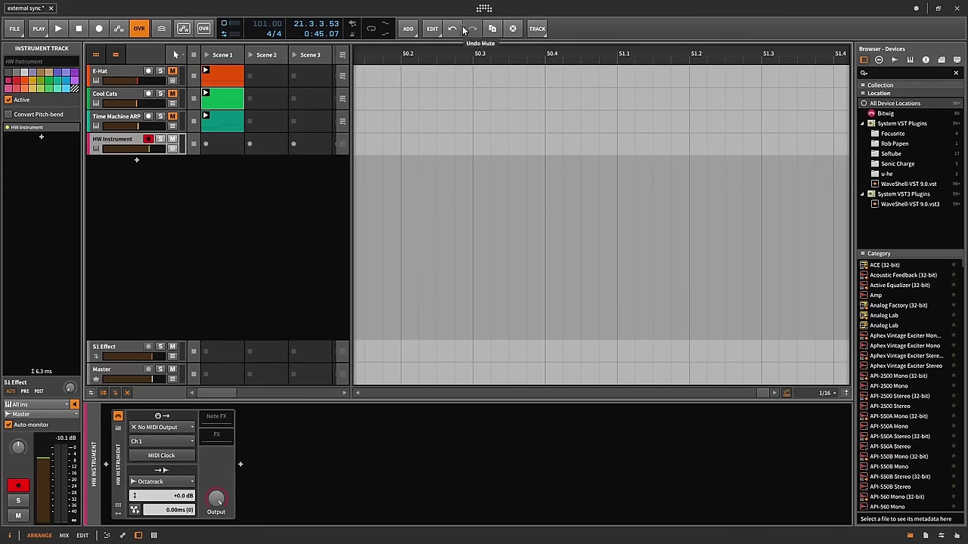
Step: In Synchronization settings, set Sync Method to MIDI Clock from the K-Mix Expander
left_click(485, 9)
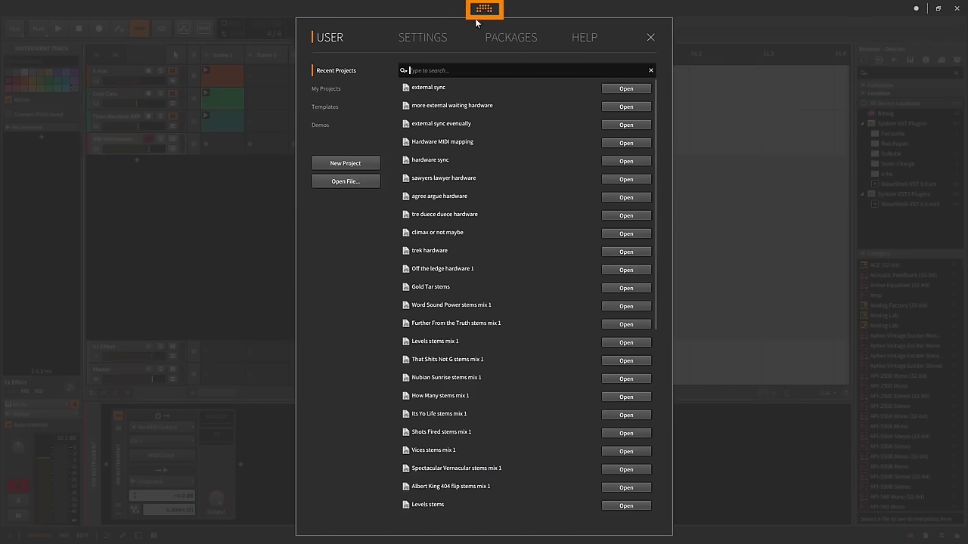
left_click(421, 39)
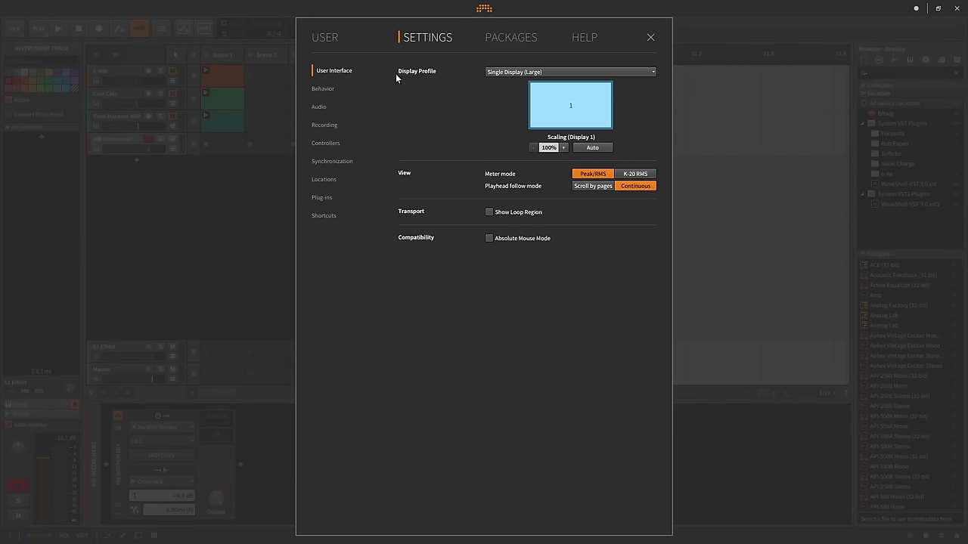
left_click(325, 163)
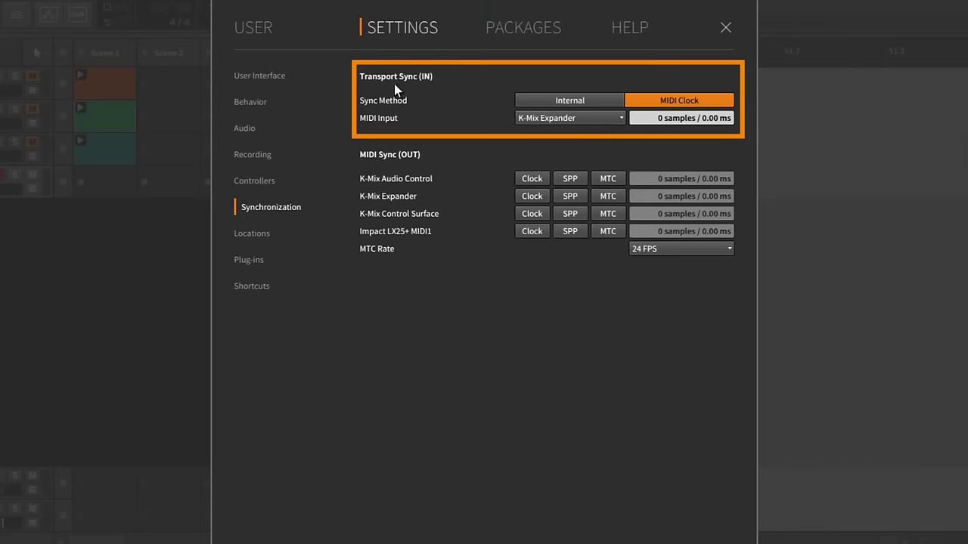
left_click(543, 101)
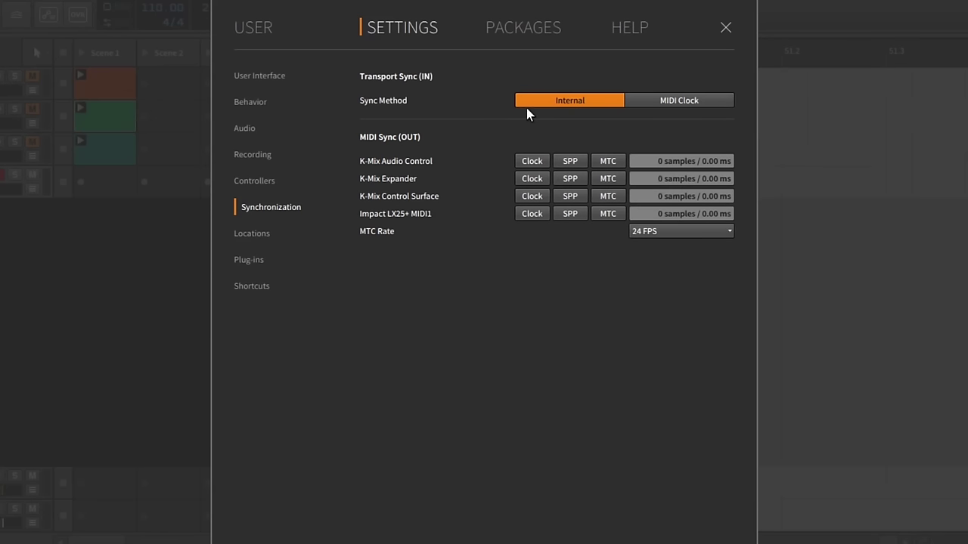
left_click(661, 101)
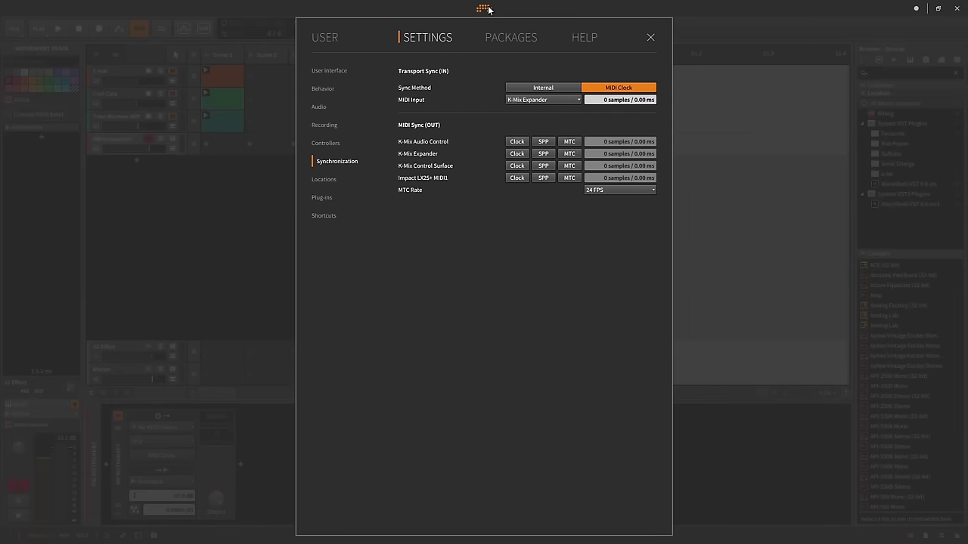
left_click(487, 7)
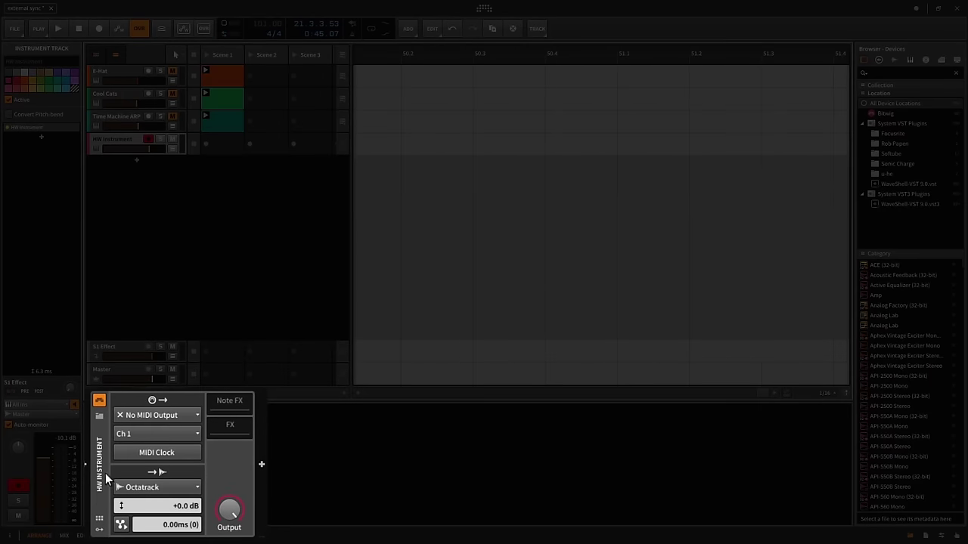
Step: Select the HW Instrument device that sends MIDI clock to the Octatrack
left_click(98, 476)
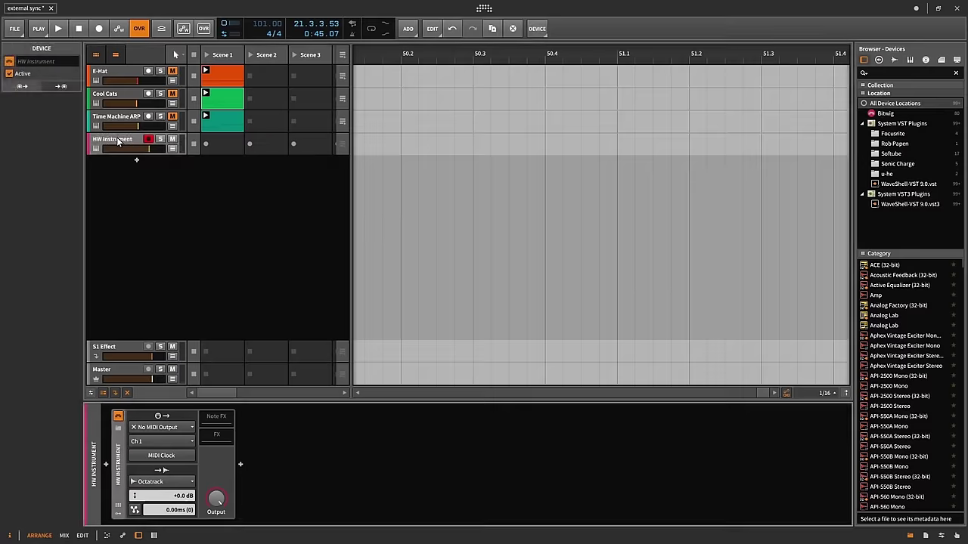
Step: Select the HW Instrument track so Scene 1 plays at 101 BPM following the Octatrack's clock
left_click(117, 142)
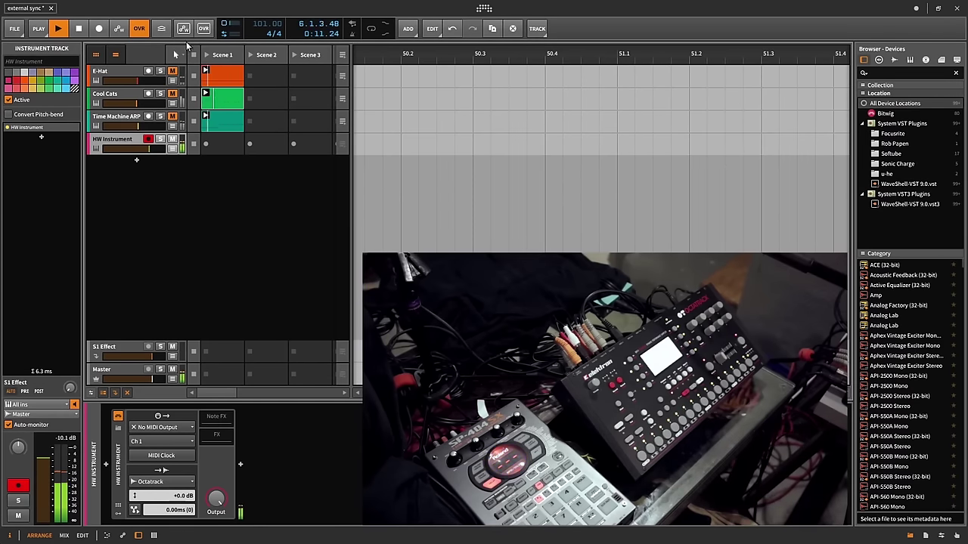
Step: Unmute the E-Hat, Cool Cats and Time Machine ARP tracks
left_click(132, 76)
left_click(173, 72)
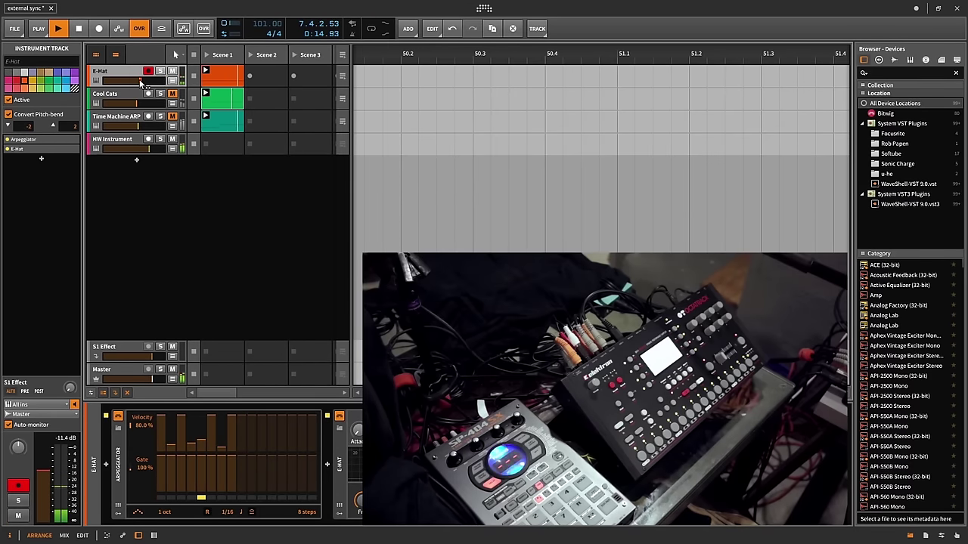
left_click(136, 99)
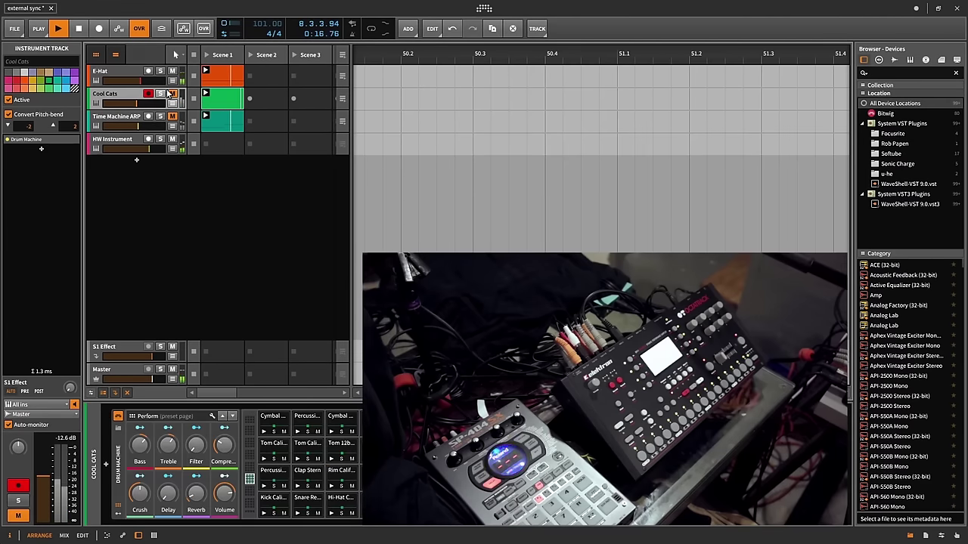
left_click(172, 94)
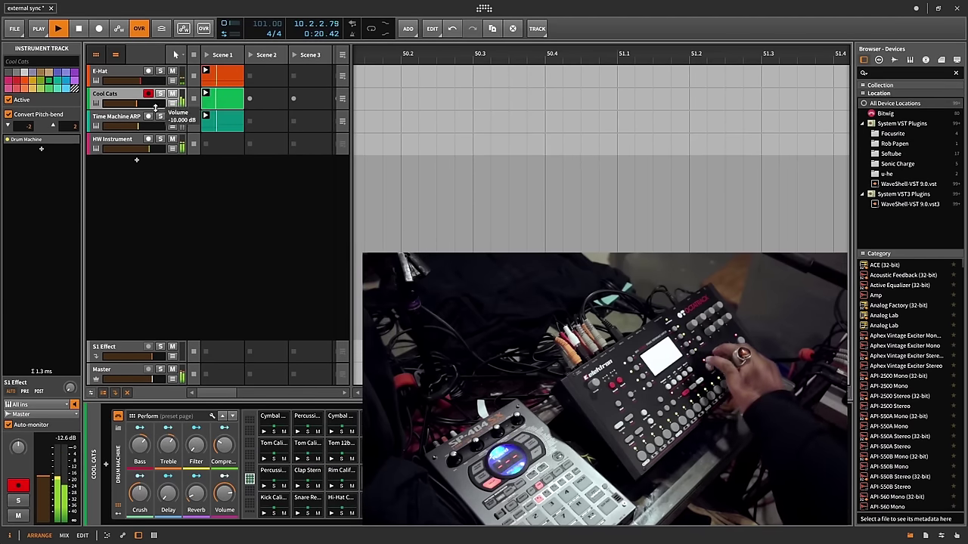
left_click(172, 116)
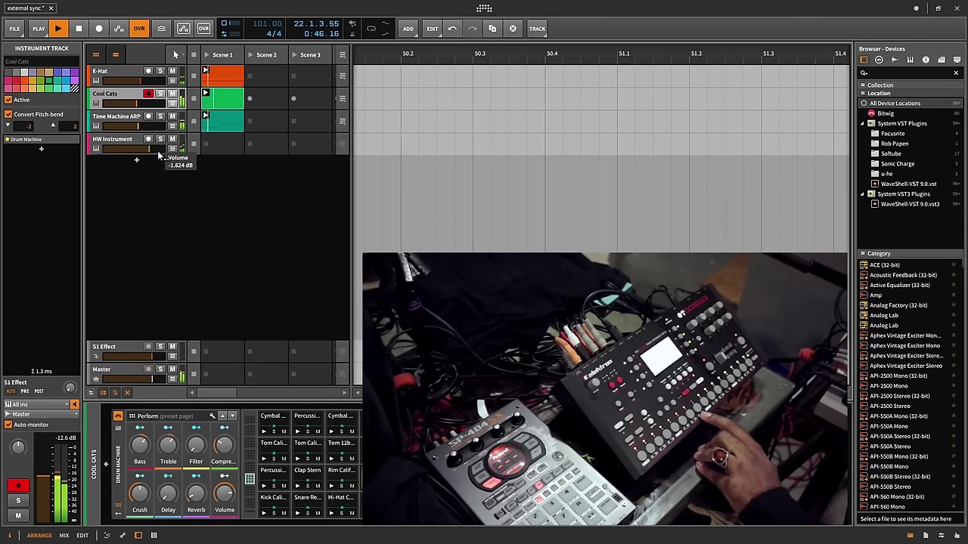
Step: Mute the Time Machine ARP track again
left_click(172, 116)
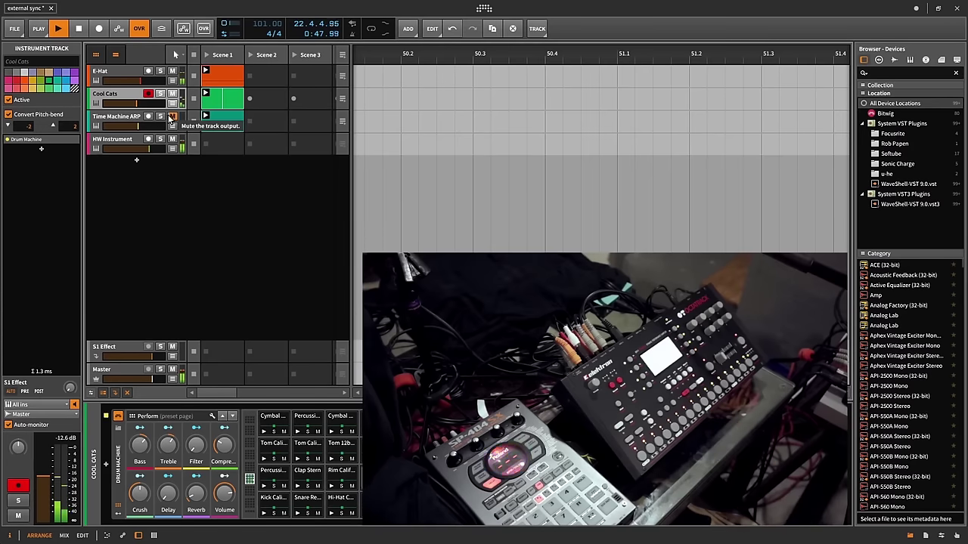